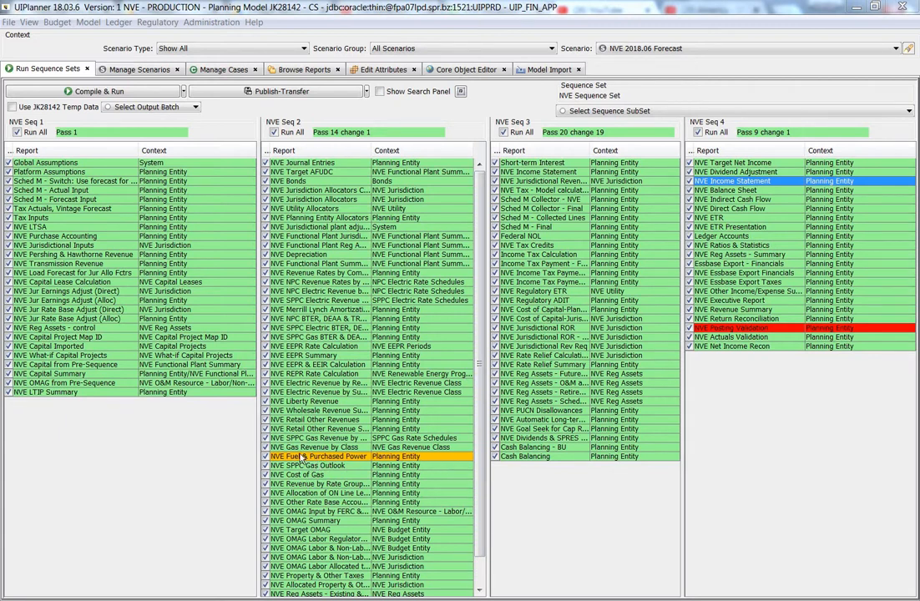
Examine the highlighted report rows, NVE Fuel & Purchased Power in NVE Seq 2 and NVE Posting Validation in NVE Seq 4
left_click(338, 458)
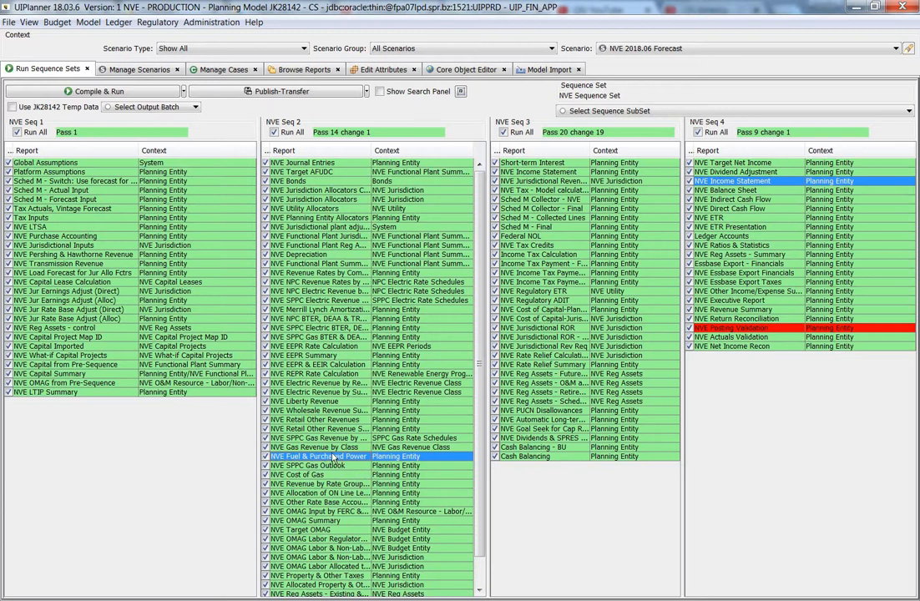
key("Down")
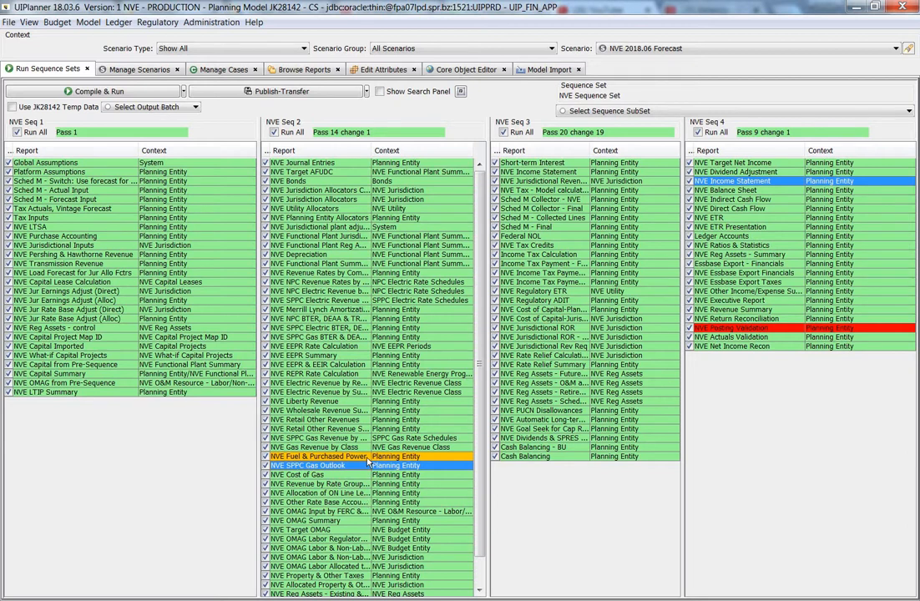
left_click(367, 458)
left_click(364, 466)
left_click(745, 337)
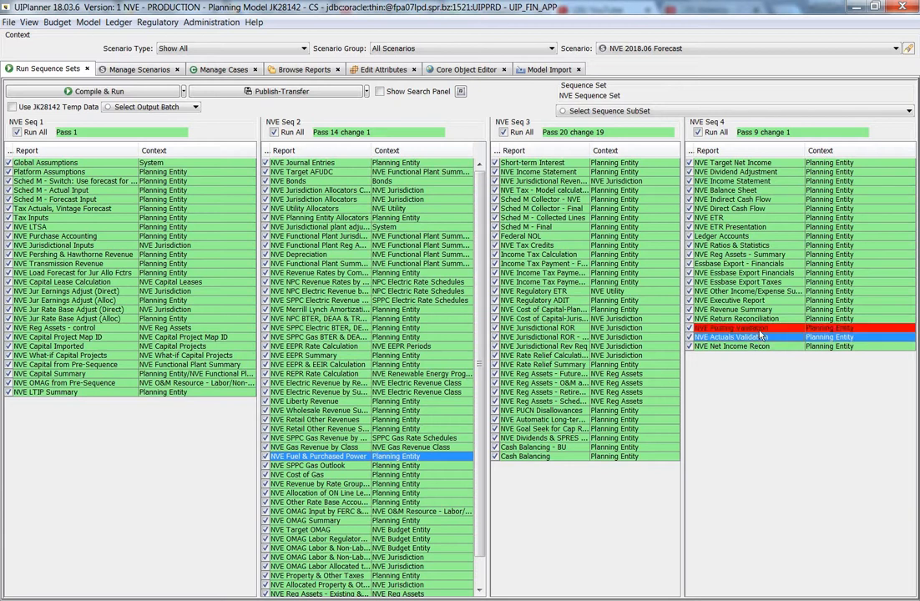
left_click(759, 330)
left_click(760, 336)
left_click(760, 330)
left_click(760, 337)
left_click(751, 346)
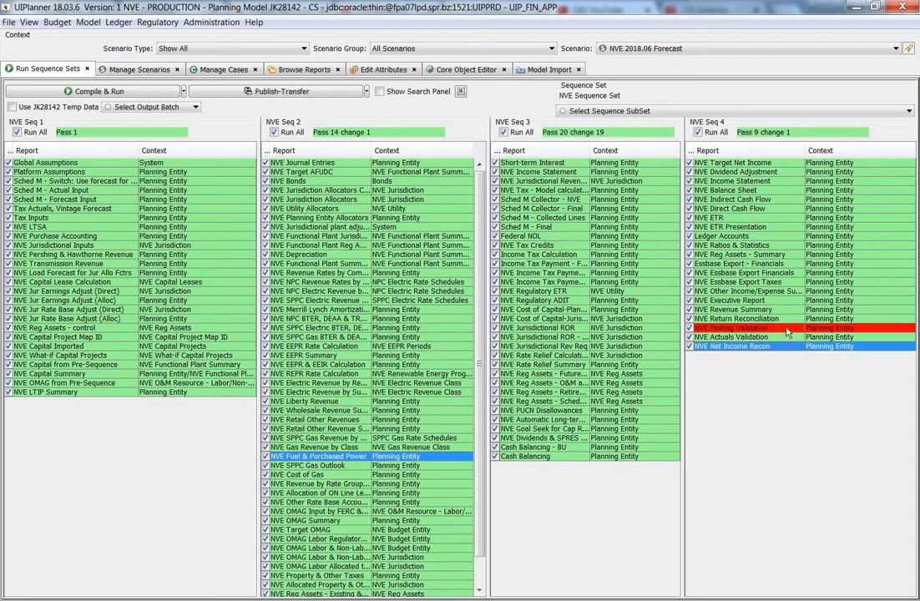
left_click(776, 328)
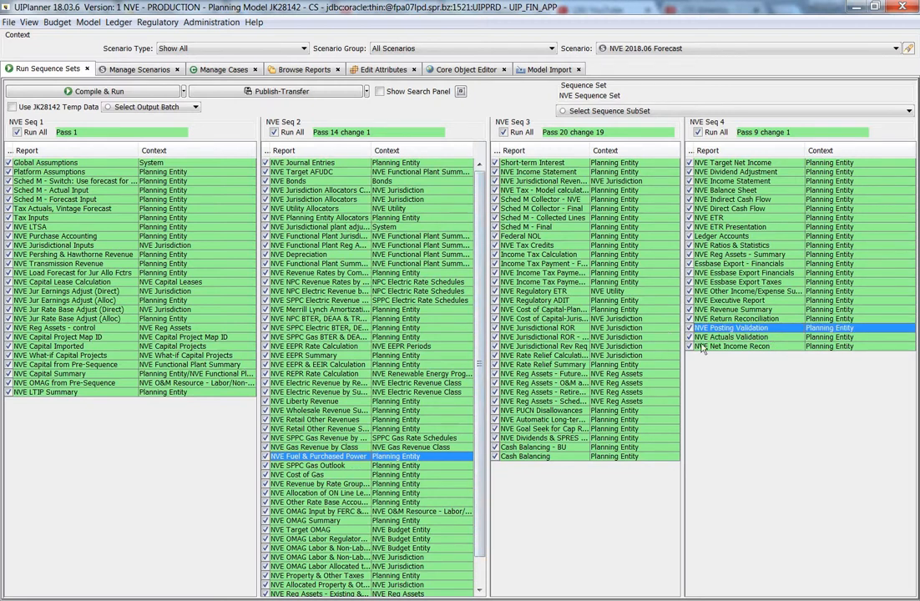
Review the full report list of NVE Seq 2 and the NVE Posting Validation row in NVE Seq 4
left_click(349, 465)
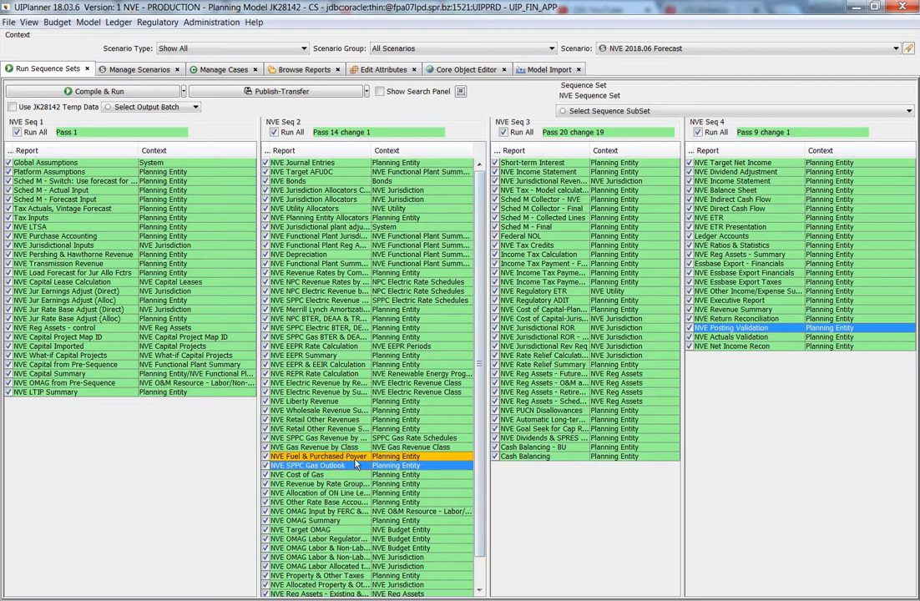
left_click(359, 457)
left_click(337, 373)
left_click(332, 324)
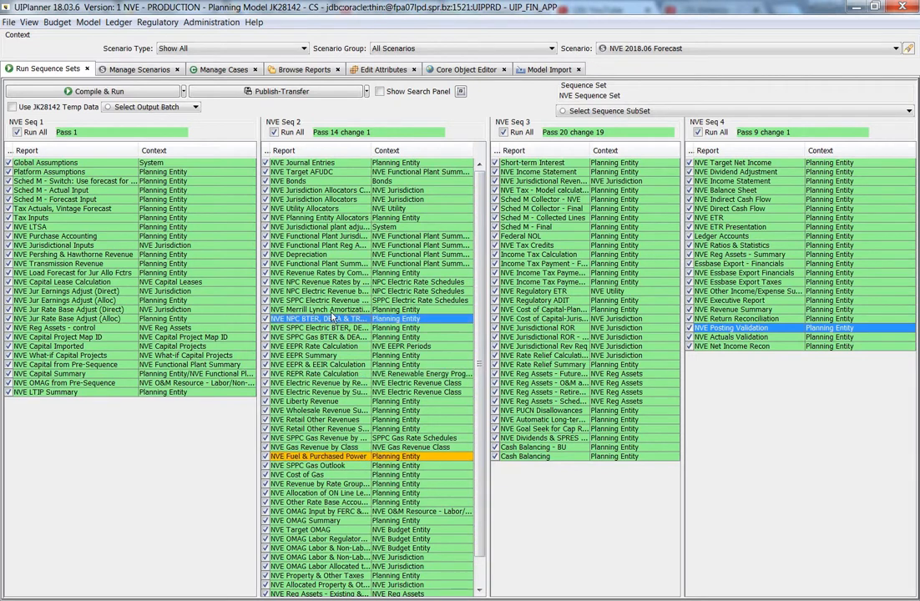
left_click(320, 253)
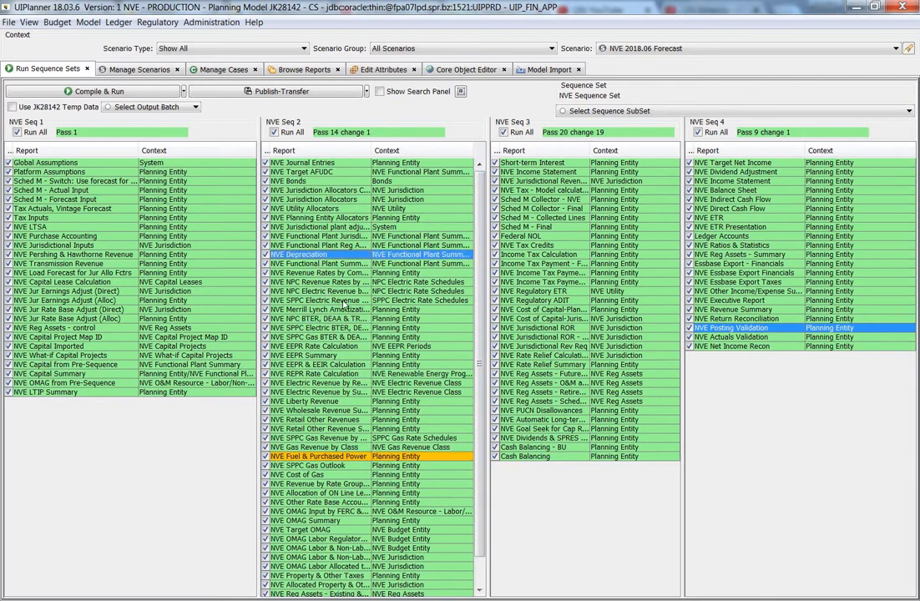
left_click(361, 457)
left_click(365, 474)
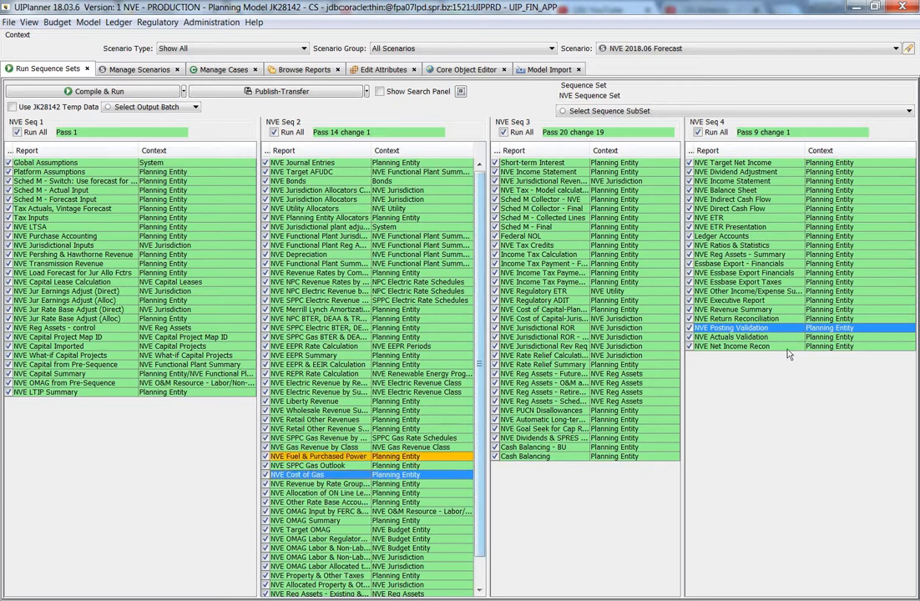
left_click(781, 337)
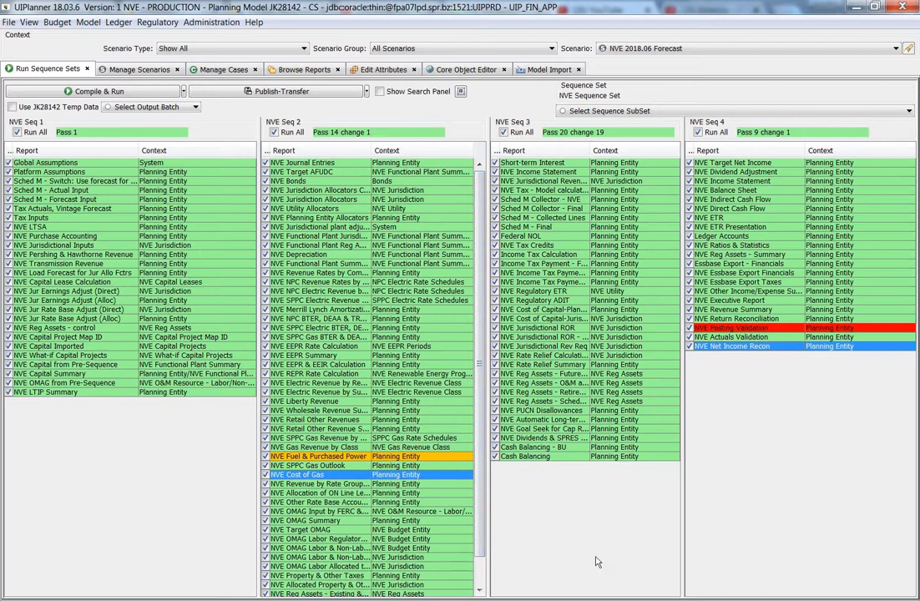
left_click(317, 464)
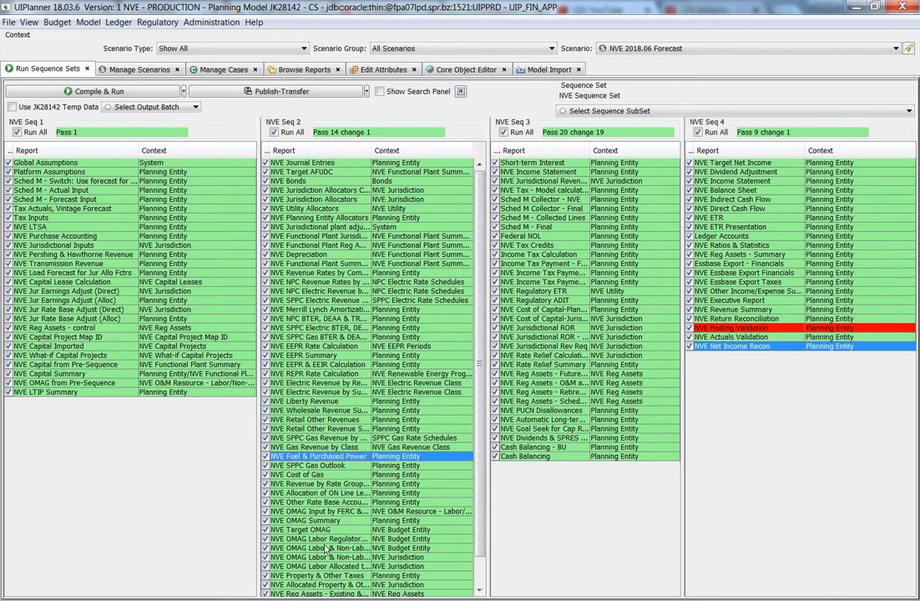
left_click(342, 459)
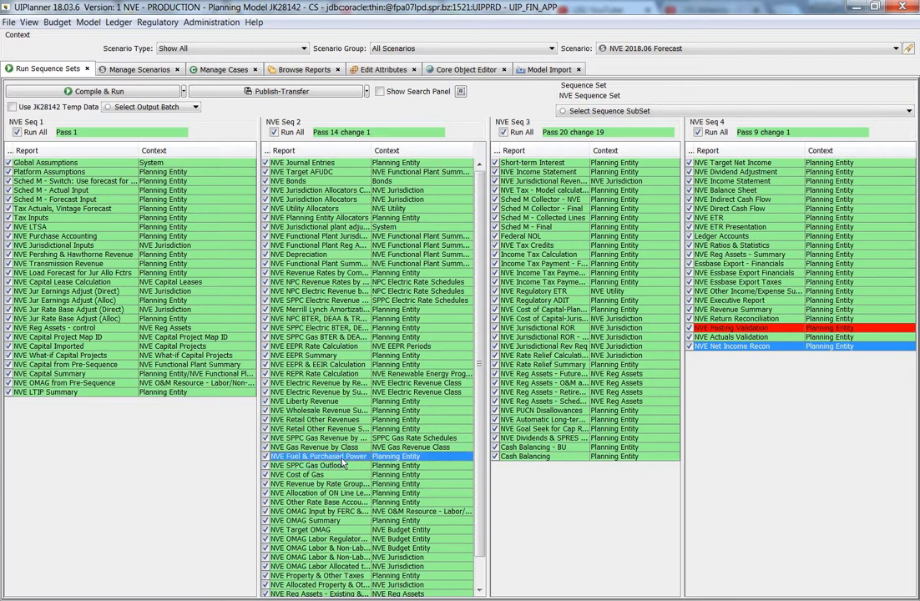
left_click(765, 328)
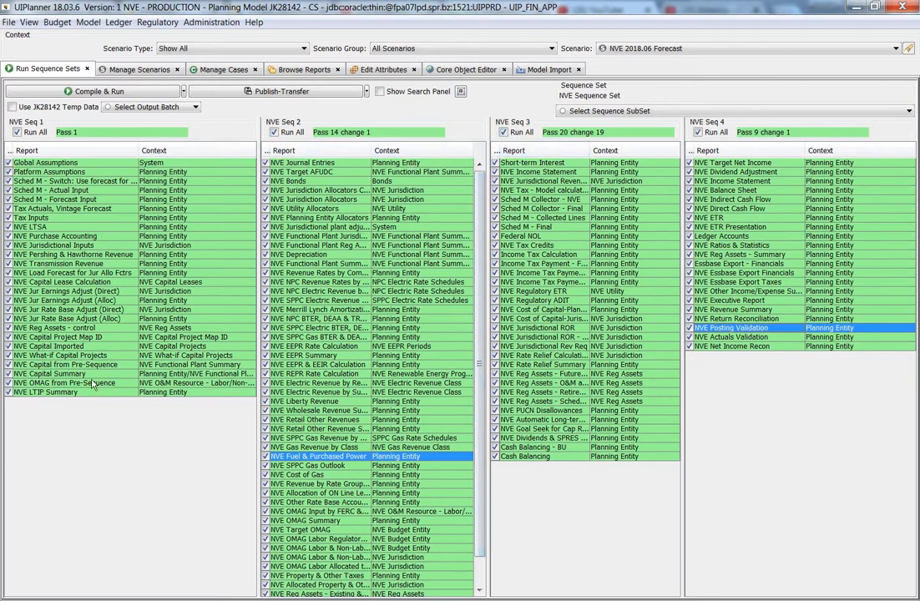
scroll(468, 450, "down", 1)
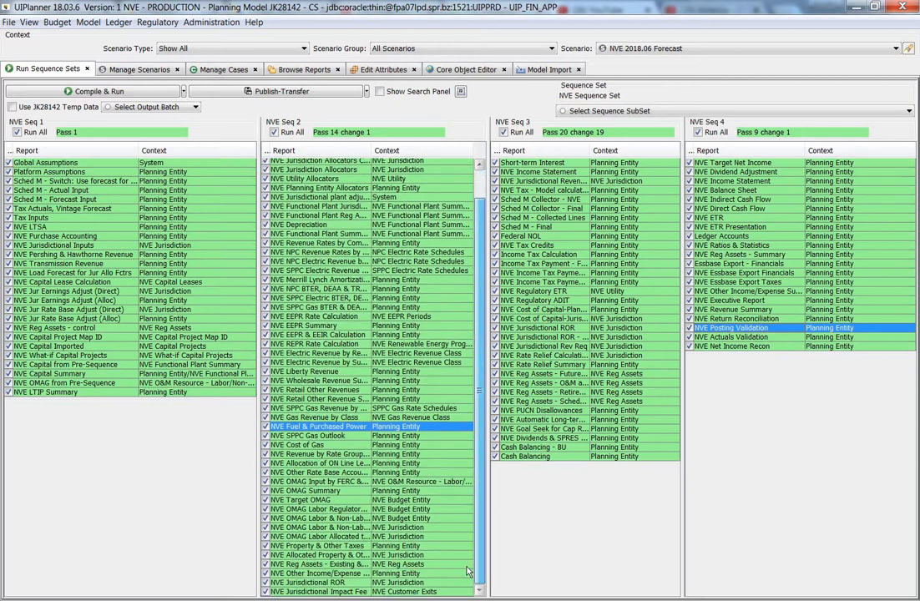
scroll(482, 475, "up", 1)
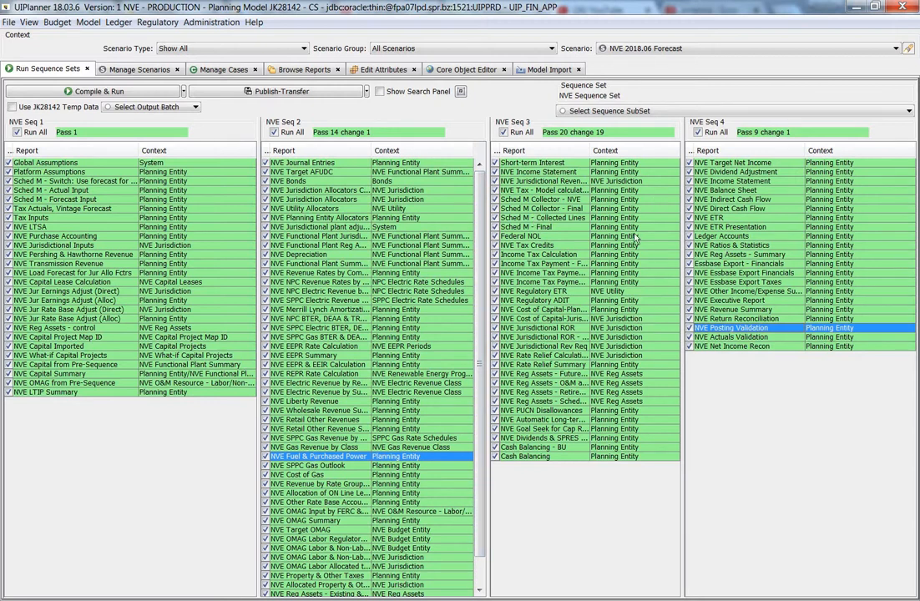
Toggle Run All off and back on for NVE Seq 3 and NVE Seq 4
left_click(502, 132)
left_click(503, 132)
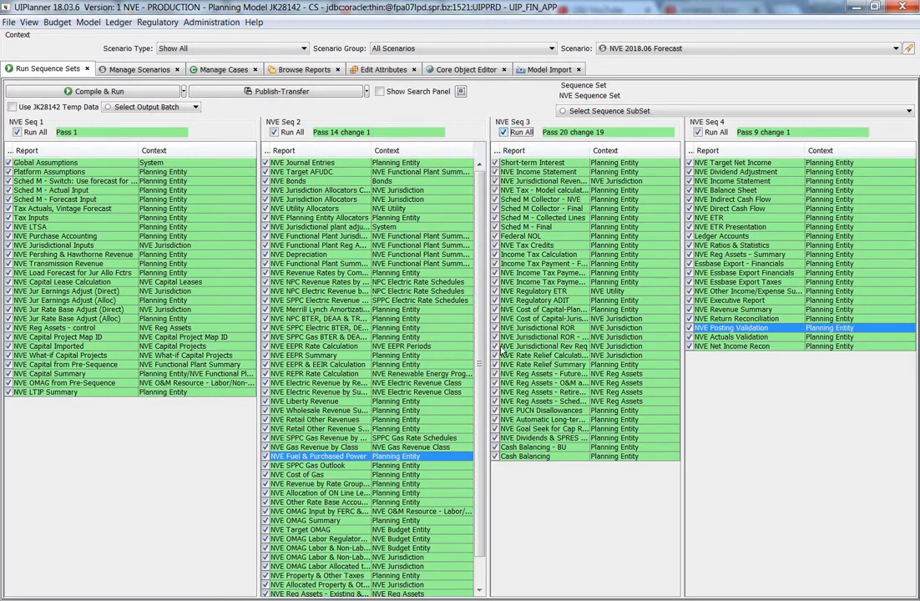
left_click(504, 131)
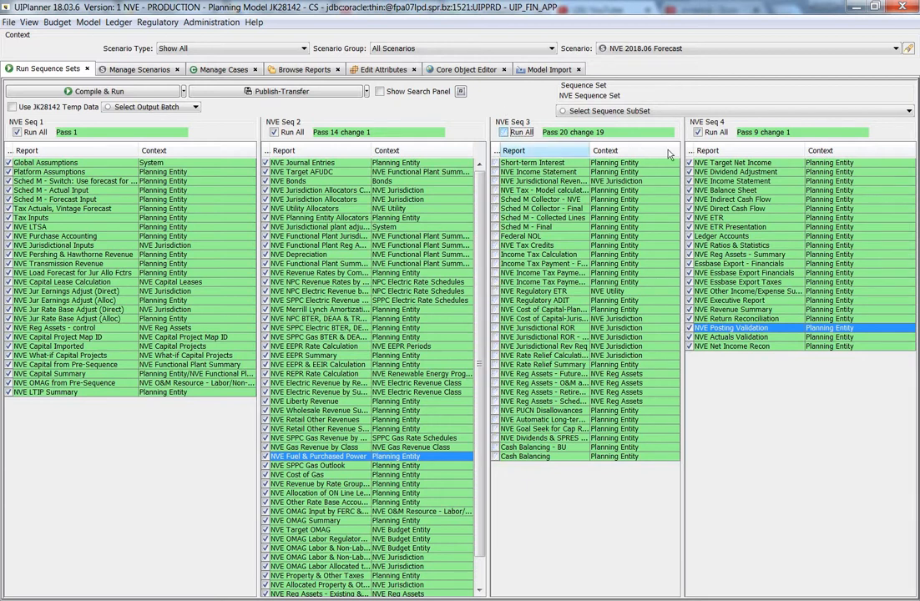
left_click(697, 132)
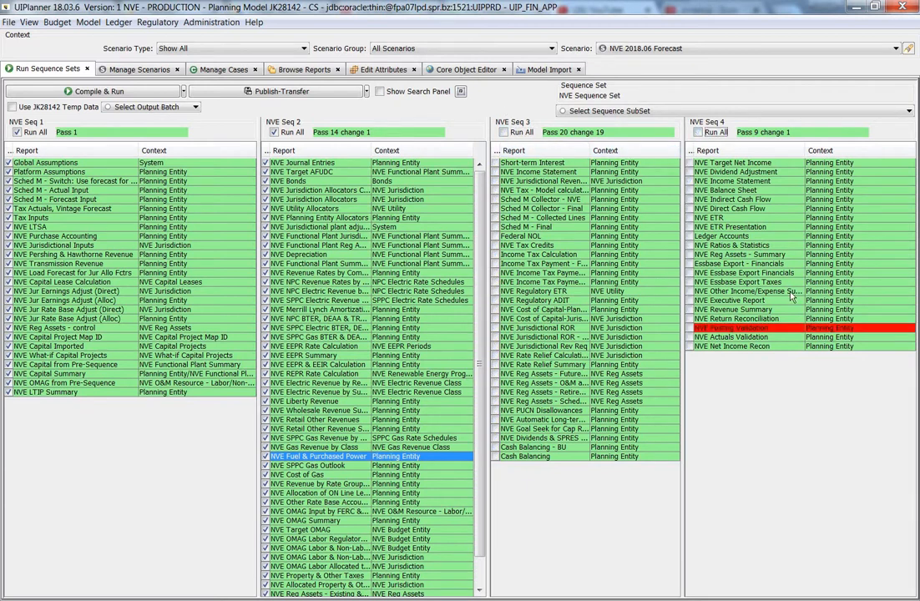
left_click(697, 132)
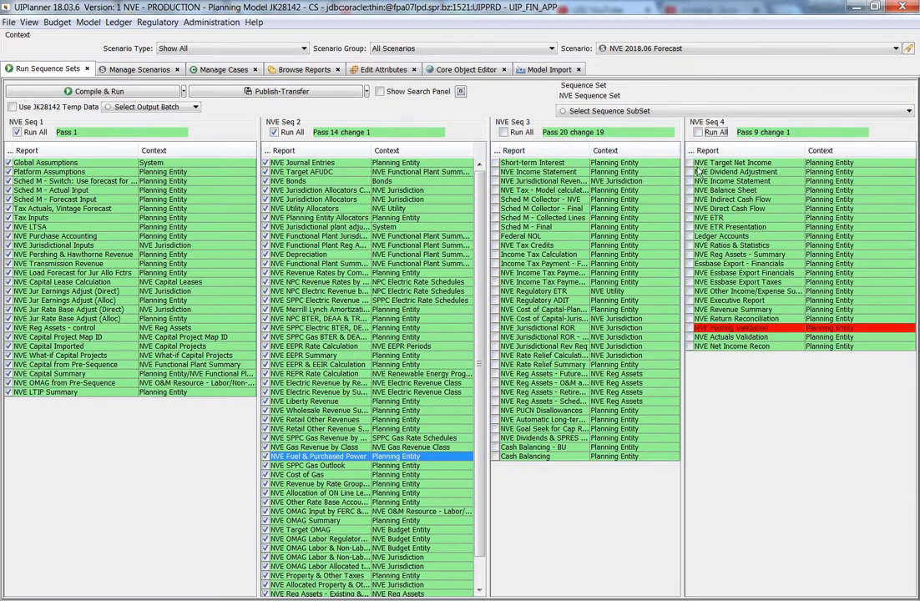
left_click(504, 132)
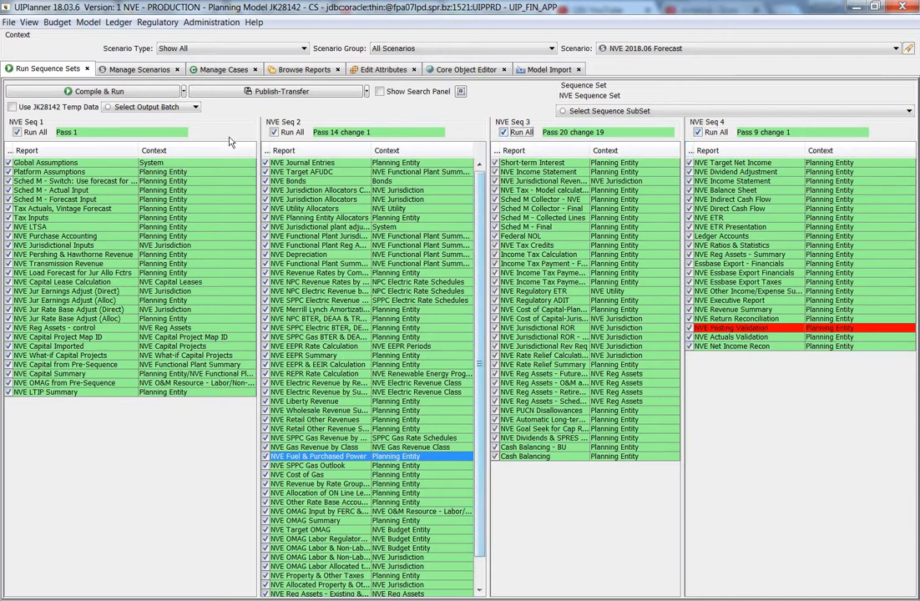
Clear Run All for NVE Seq 1 and check only NVE LTSA, NVE Purchase Accounting and NVE Pershing & Hawthorne Revenue
left_click(16, 132)
left_click(9, 226)
left_click(8, 235)
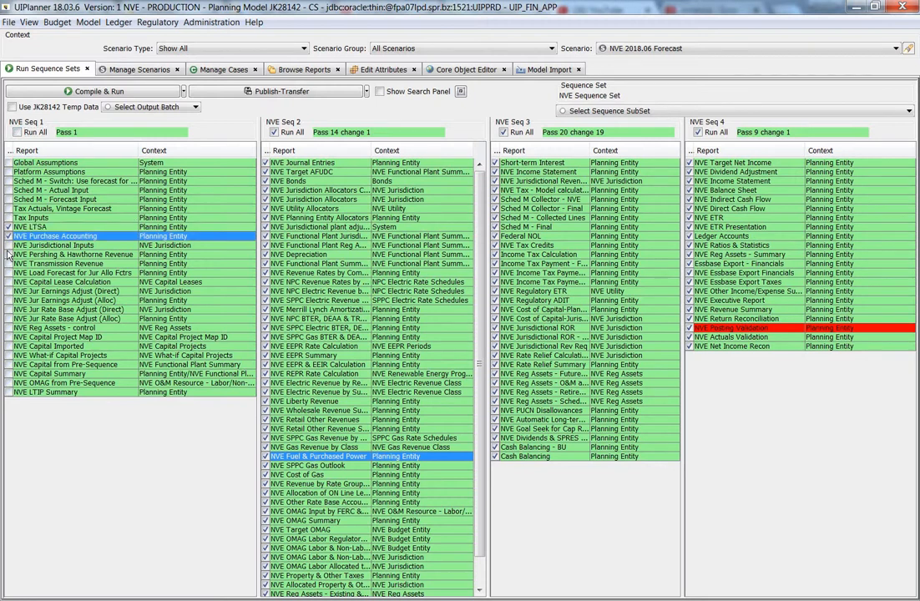
left_click(8, 254)
Clear Run All for NVE Seq 2, NVE Seq 3 and NVE Seq 4
left_click(273, 132)
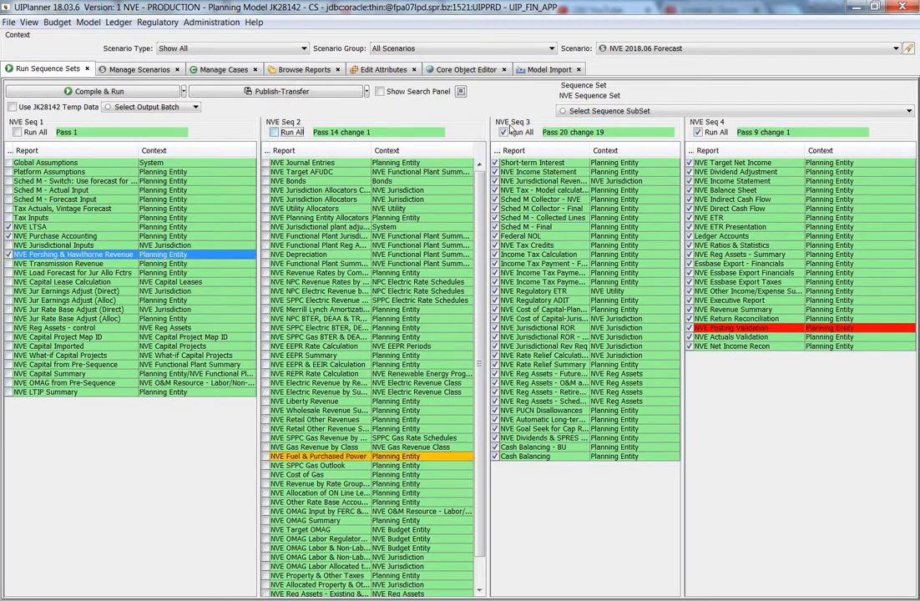
left_click(505, 132)
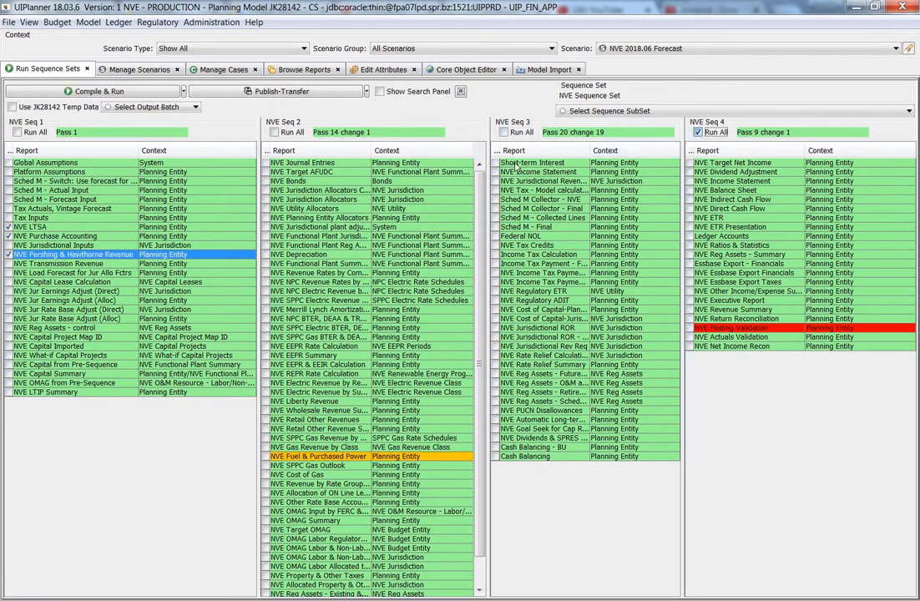
left_click(698, 132)
Uncheck the individually selected reports in NVE Seq 1, including NVE Transmission Revenue
left_click(9, 254)
left_click(8, 226)
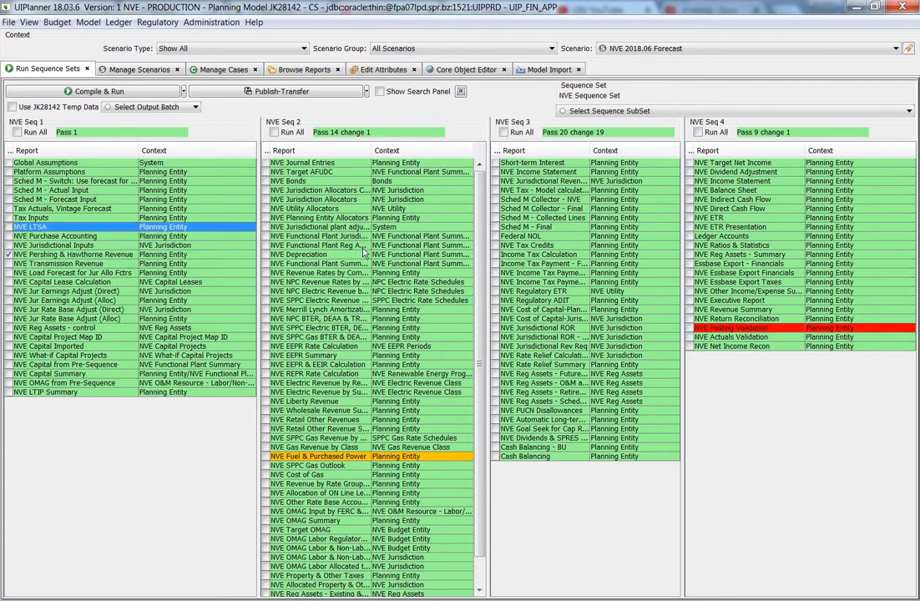
left_click(9, 263)
left_click(8, 254)
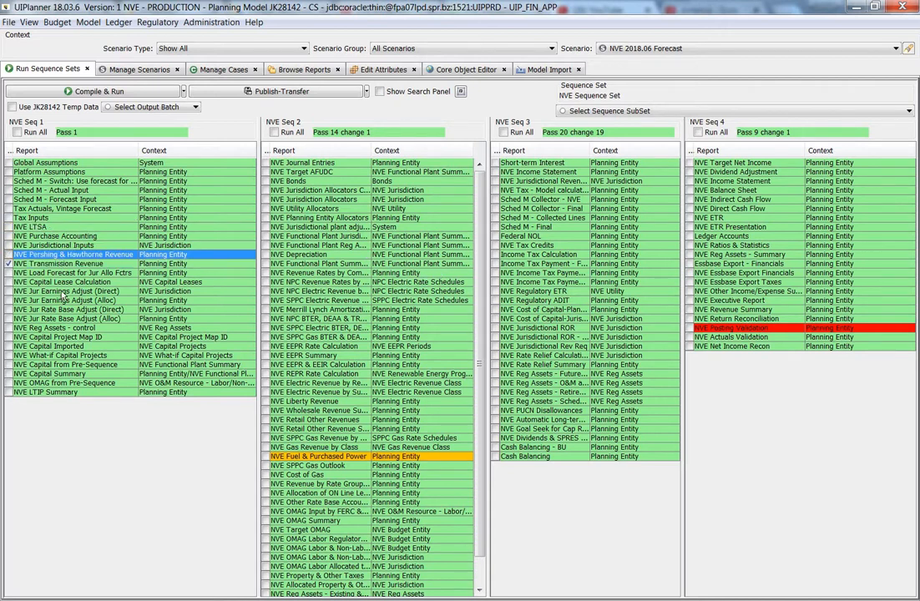
left_click(8, 264)
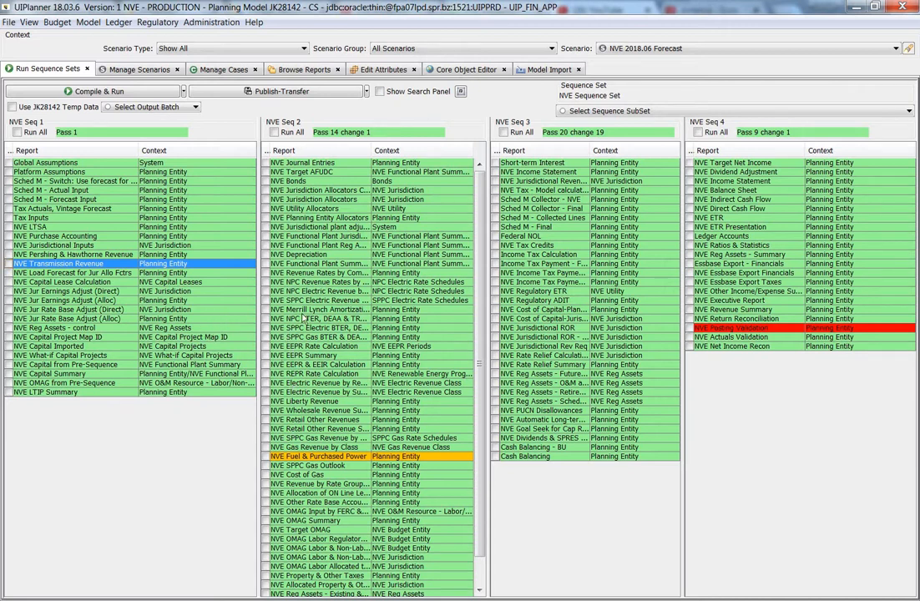
Reselect Select Sequence SubSet as the sequence subset to restore the report checks
left_click(611, 111)
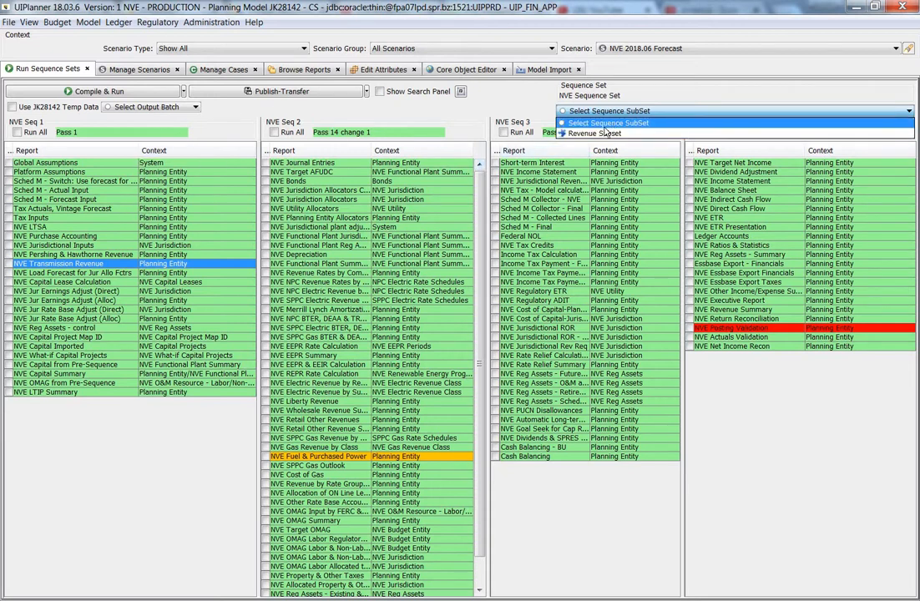
left_click(573, 123)
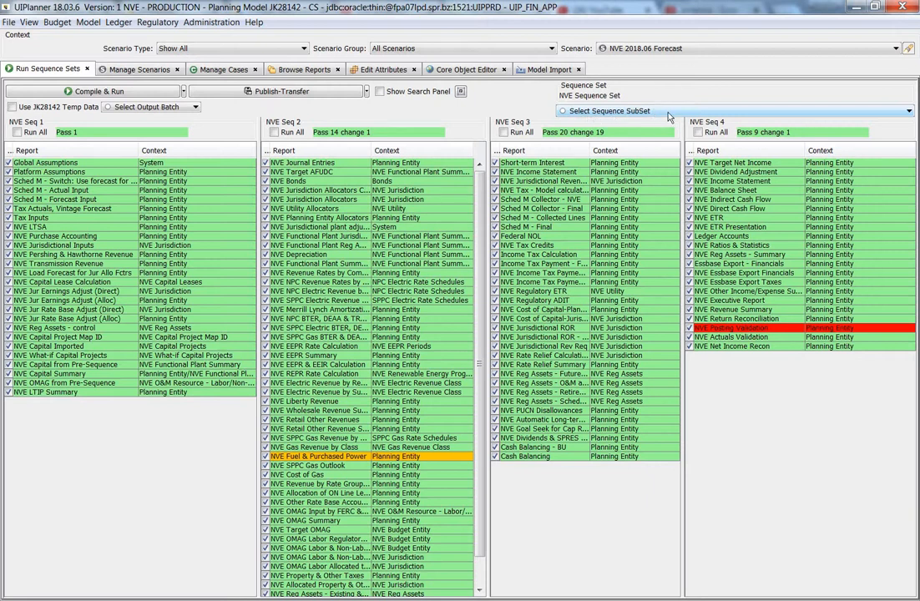
Apply the Revenue Subset as the sequence subset
left_click(618, 111)
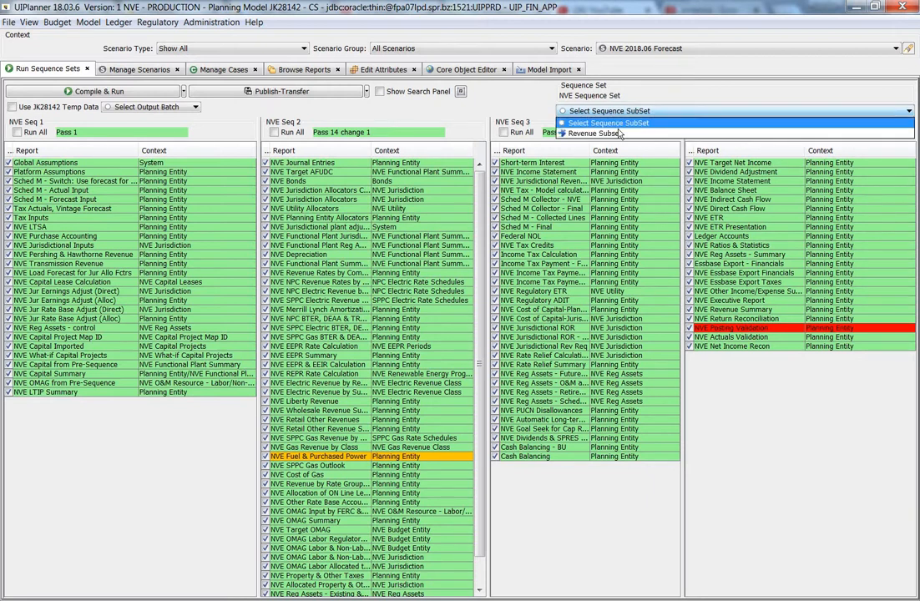
left_click(617, 133)
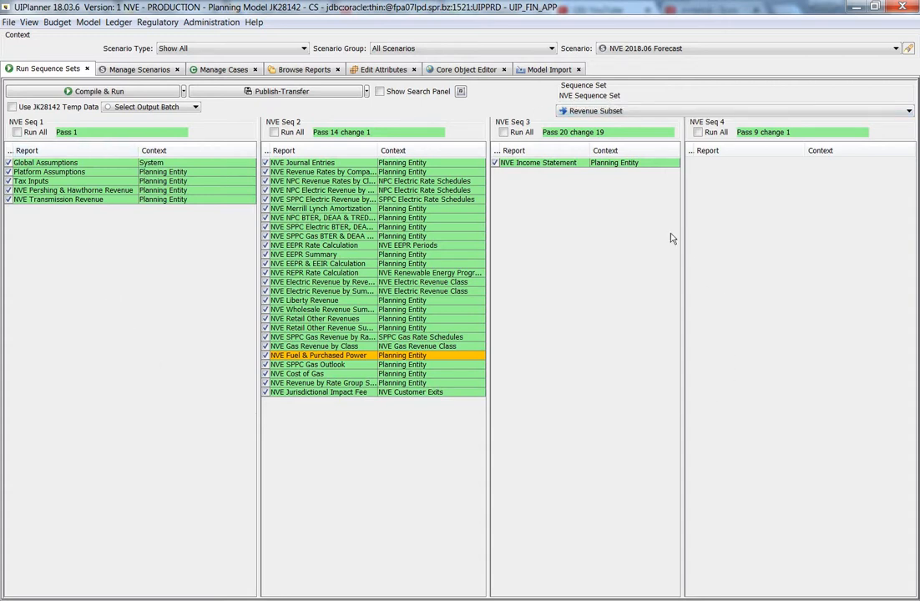
Switch between Select Sequence SubSet and Revenue Subset to compare the full and subset report lists
left_click(602, 113)
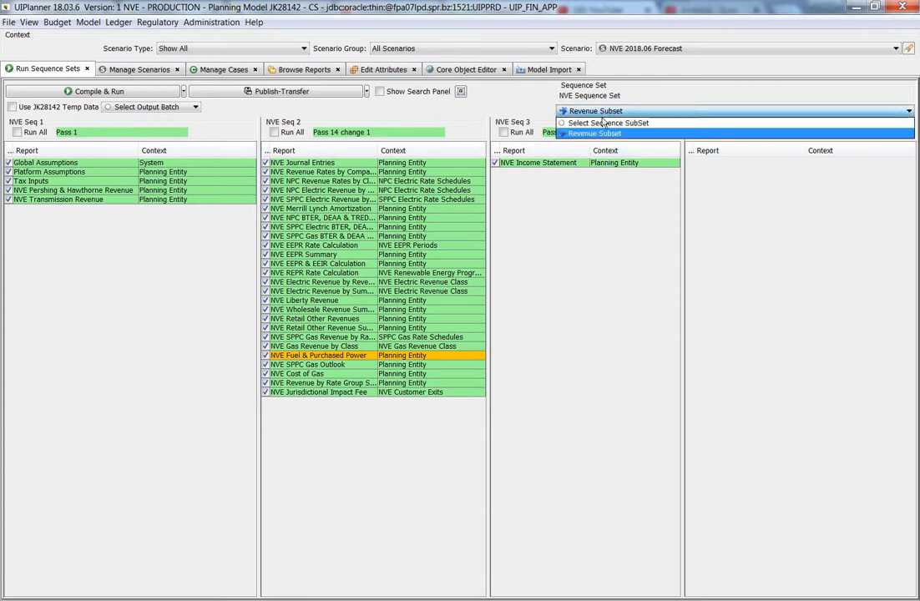
left_click(605, 126)
left_click(604, 111)
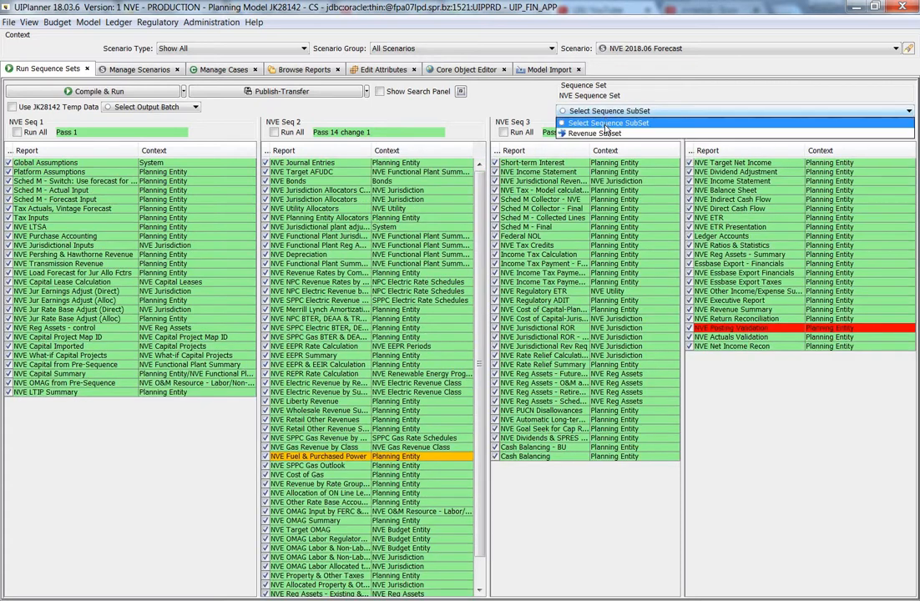
left_click(622, 130)
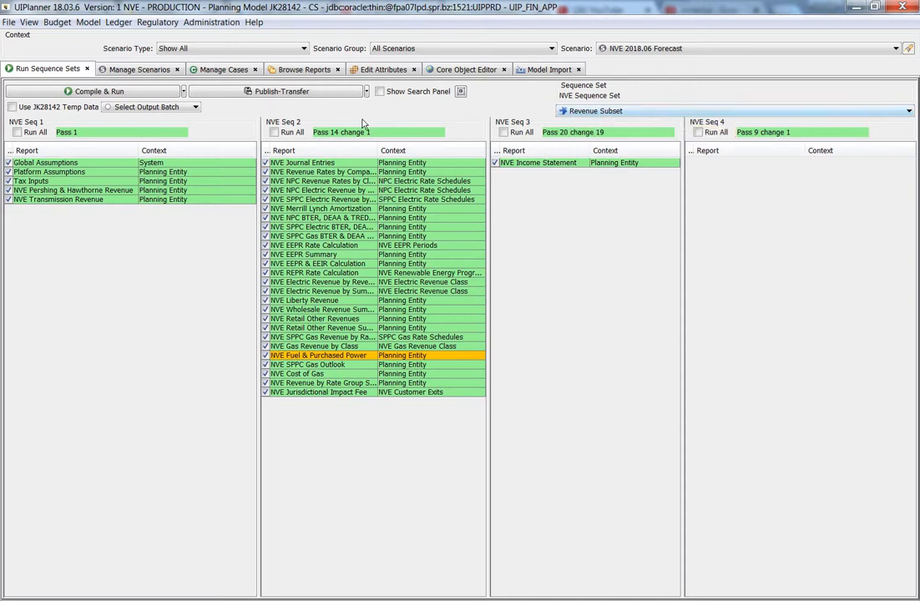
left_click(598, 113)
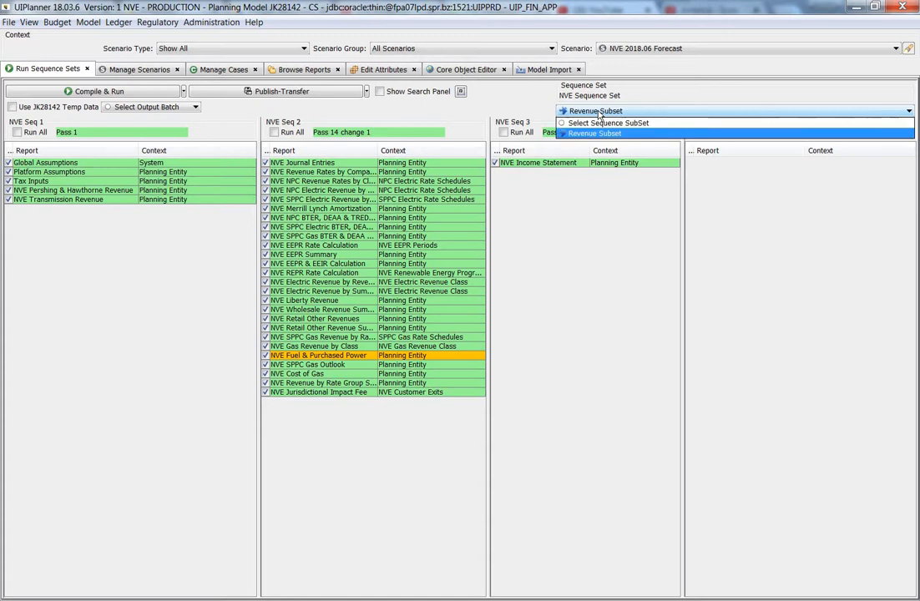
left_click(598, 122)
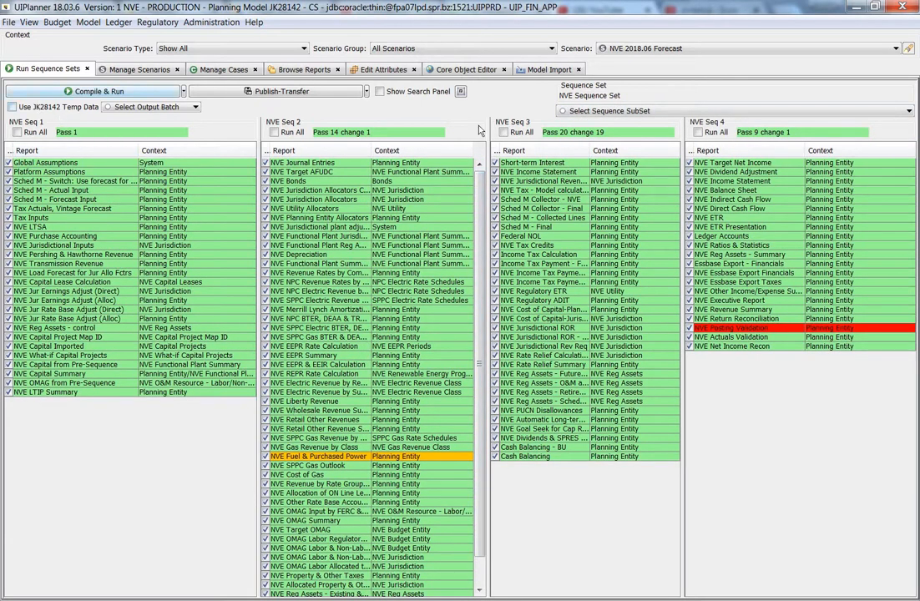
left_click(637, 111)
left_click(671, 132)
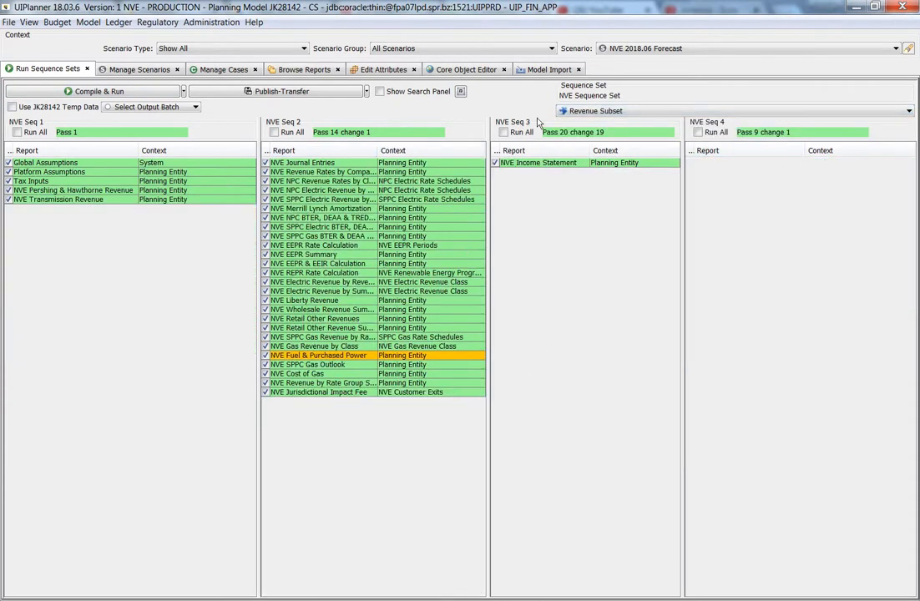
Switch the sequence subset to Select Sequence SubSet and back to Revenue Subset
left_click(584, 111)
left_click(585, 122)
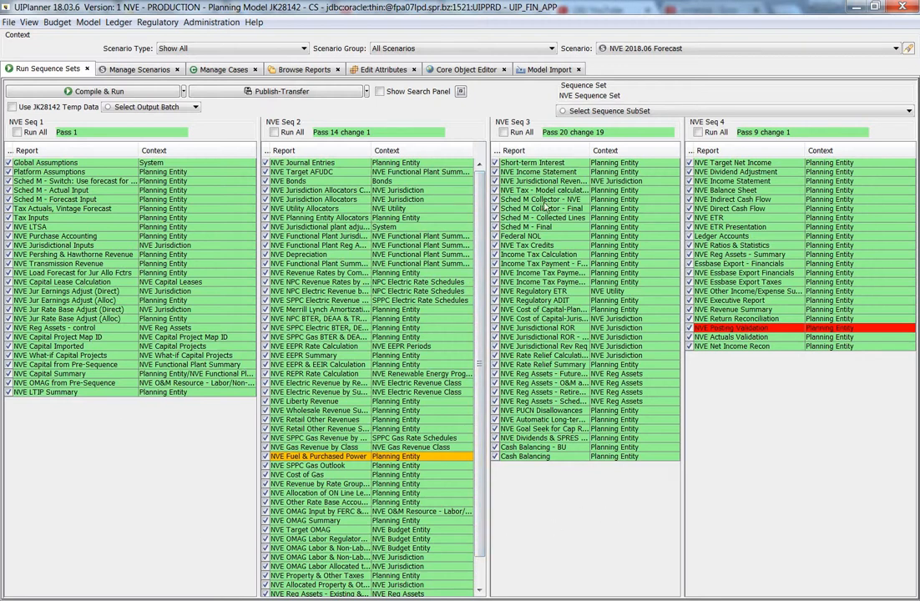
left_click(584, 112)
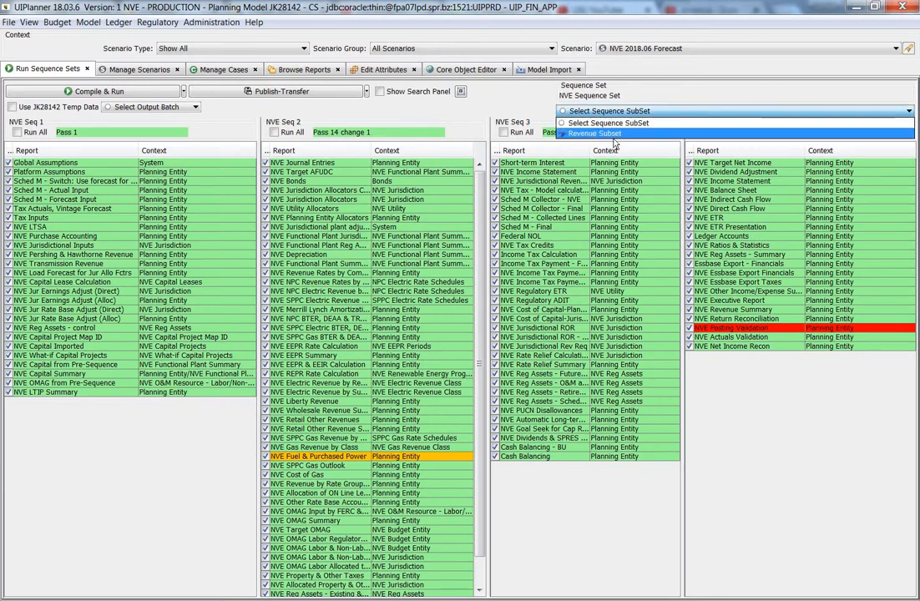
left_click(594, 134)
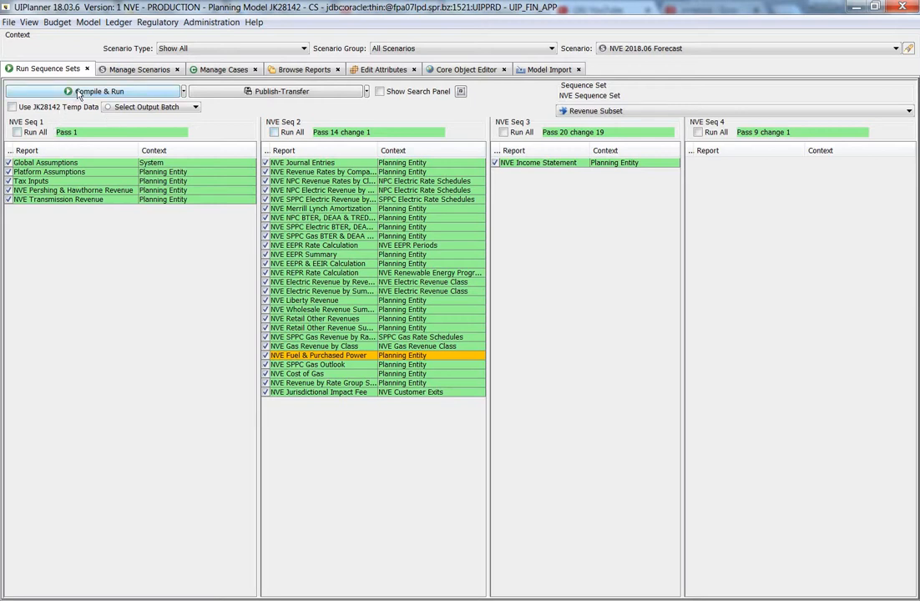
Compile and run the Revenue Subset sequences and open the Java Console to follow the run's log
left_click(77, 92)
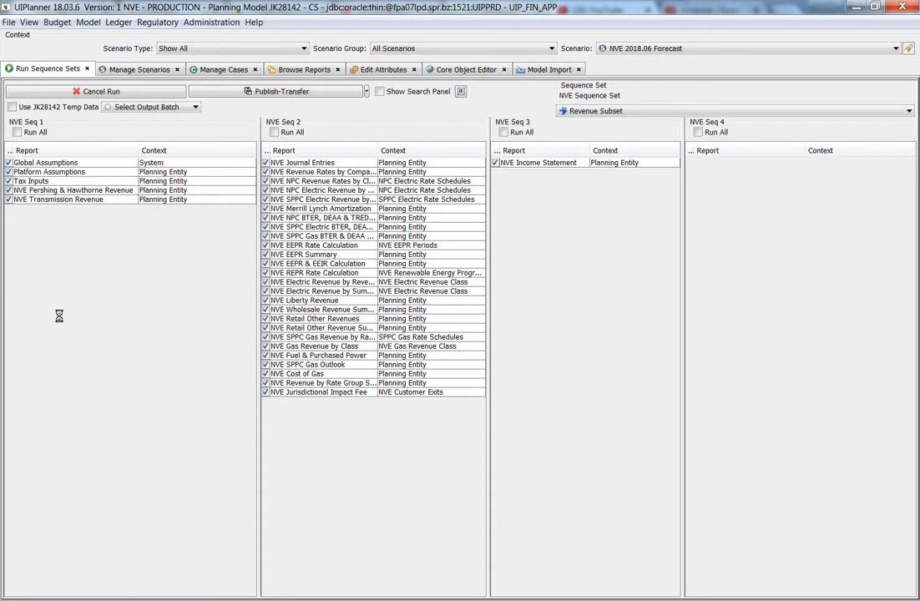
left_click(0, 282)
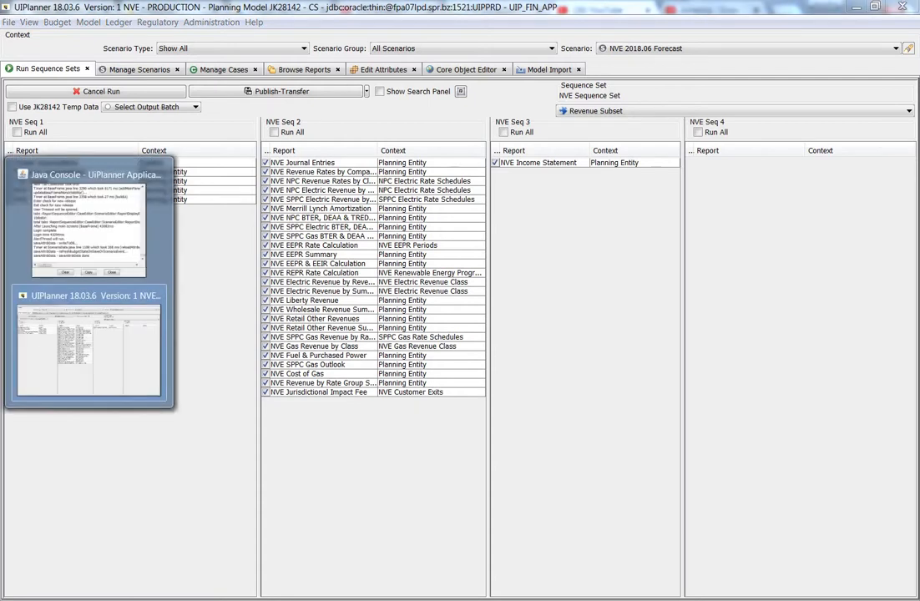
left_click(71, 255)
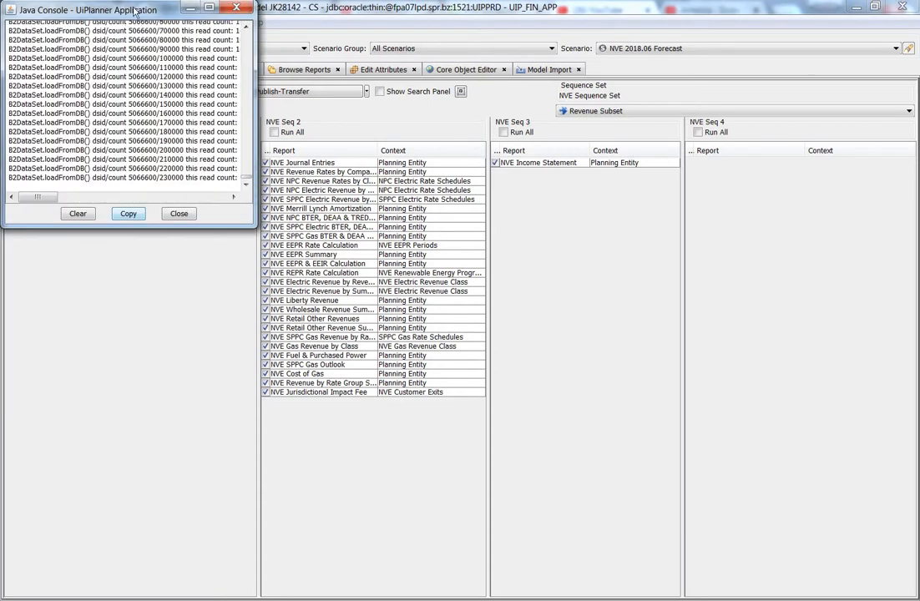
left_click_drag(138, 10, 263, 114)
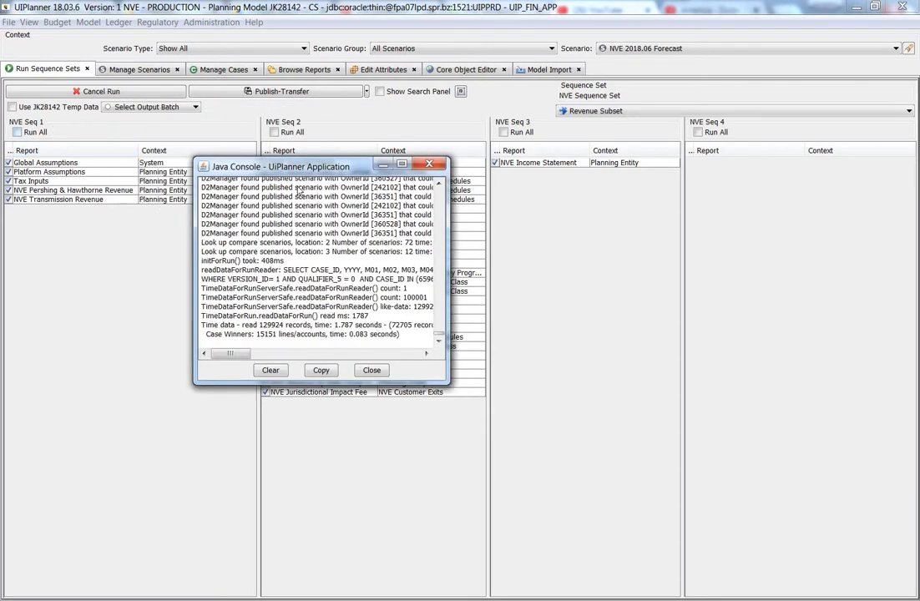
left_click_drag(321, 172, 626, 239)
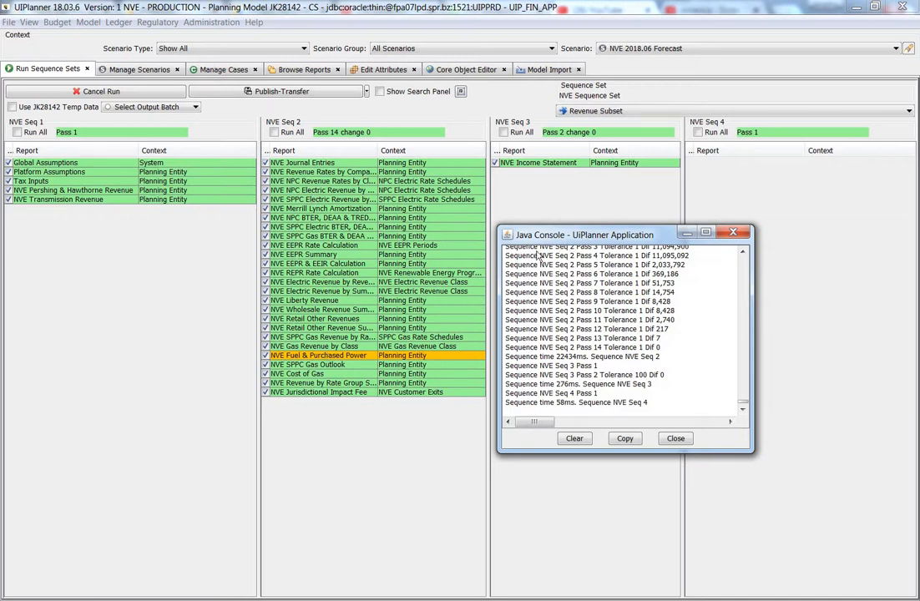
Bring the Java Console forward again and copy the model run time in milliseconds from its log
left_click(500, 247)
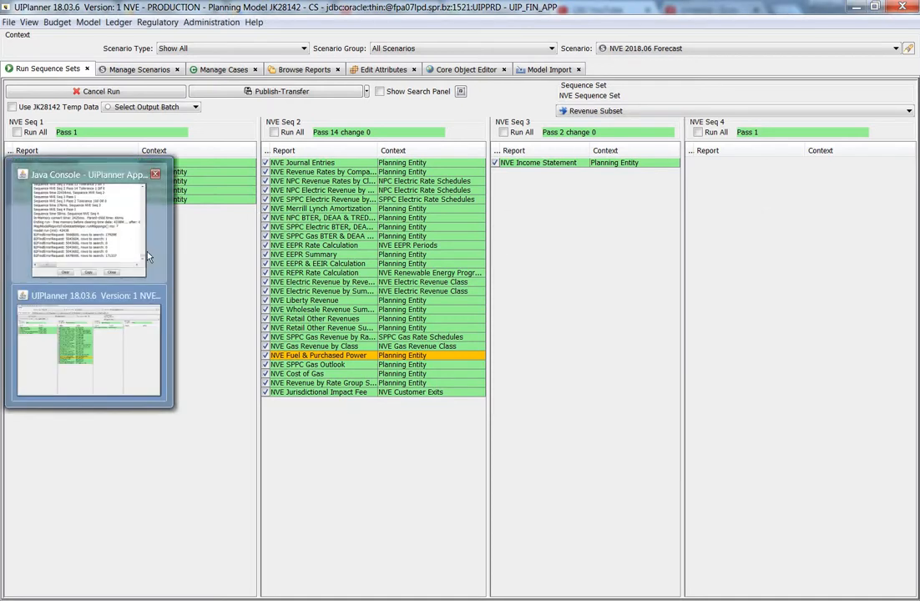
left_click(89, 226)
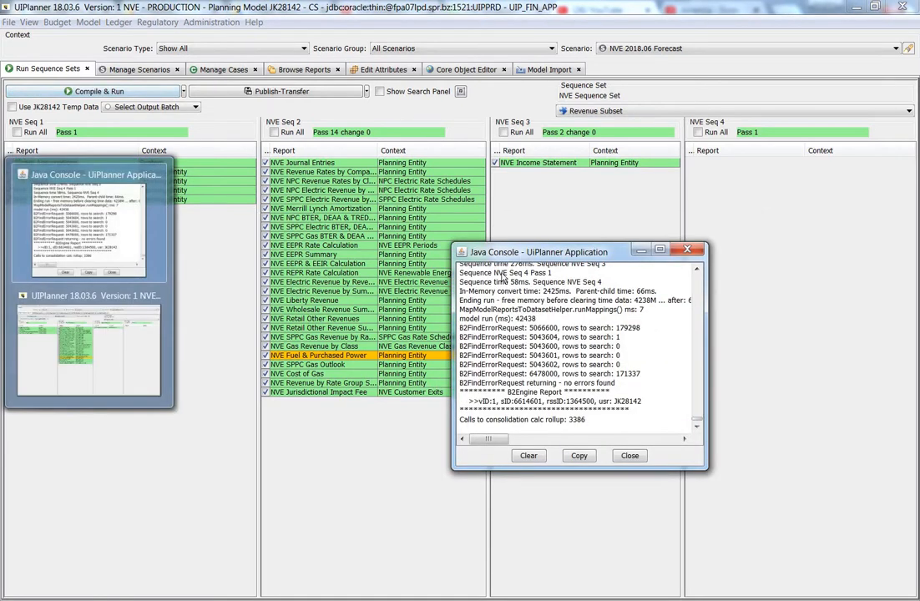
left_click_drag(532, 255, 315, 150)
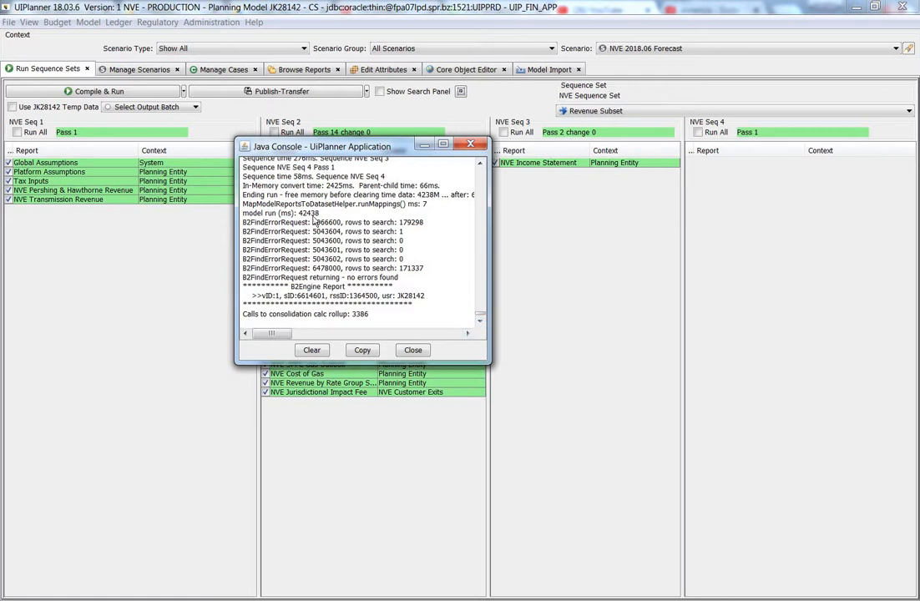
left_click_drag(321, 216, 306, 221)
key("ctrl+c")
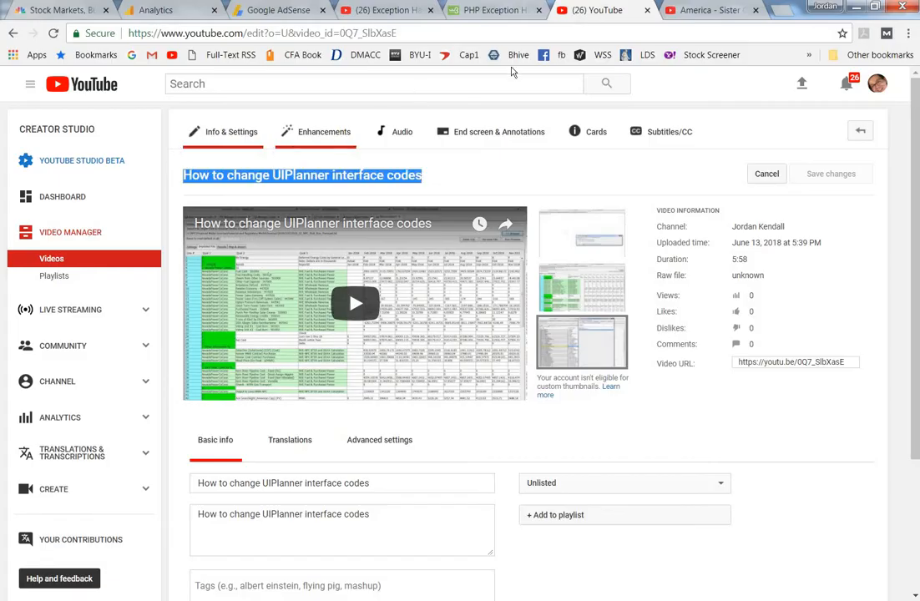
Switch to the web browser, open a new tab and search Google for ms to minutes
left_click(776, 10)
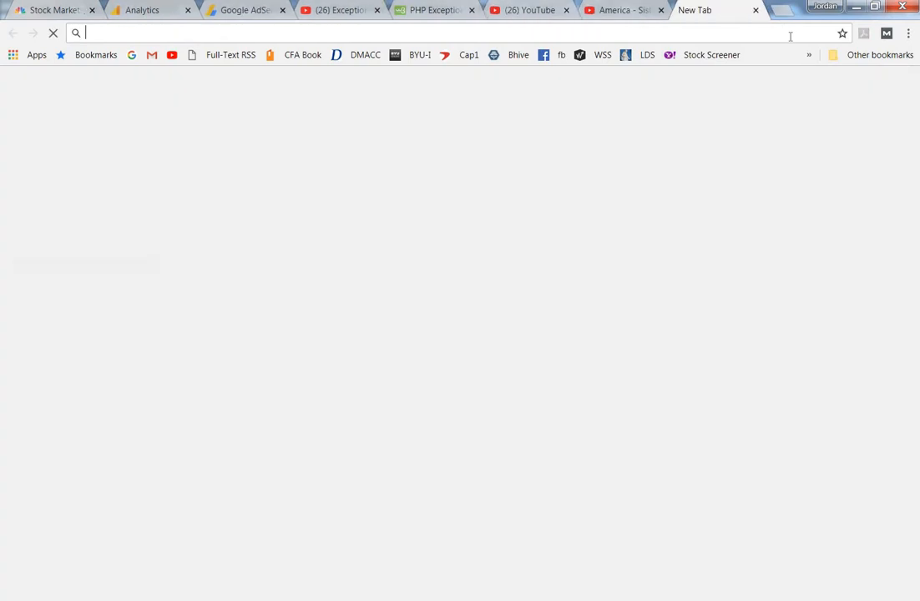
type("ms to mi")
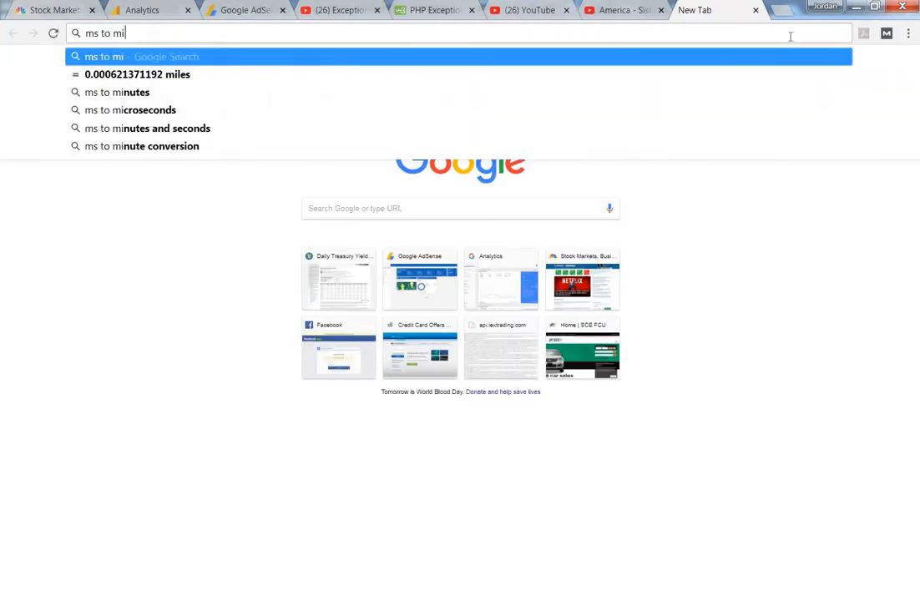
type("n")
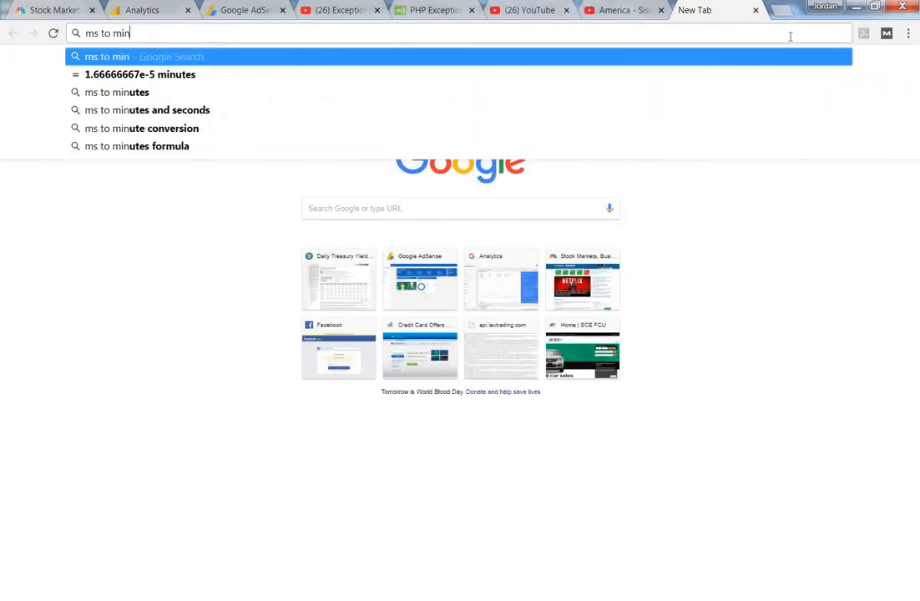
type("utes")
key("Return")
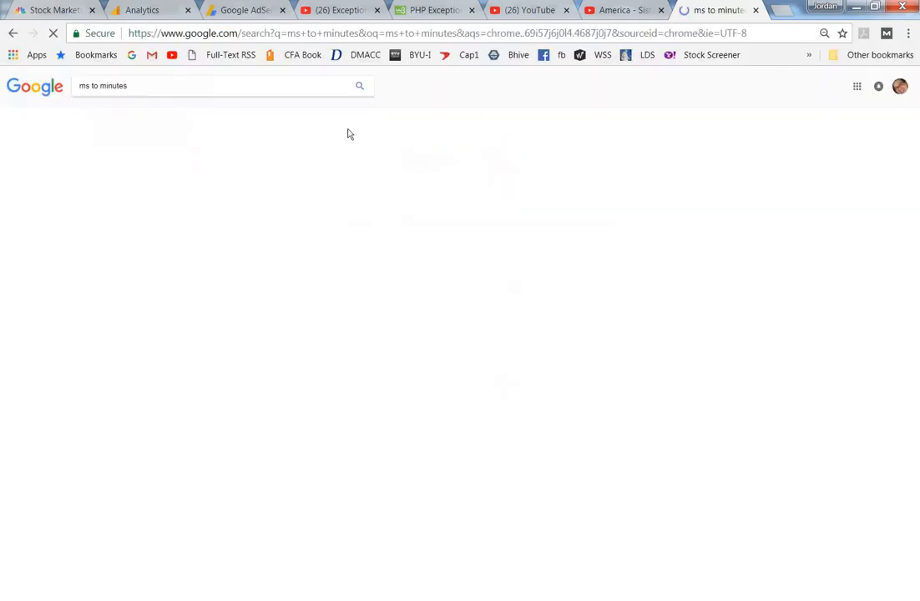
Paste the copied run time into the converter's millisecond field to convert it to minutes
left_click(164, 192)
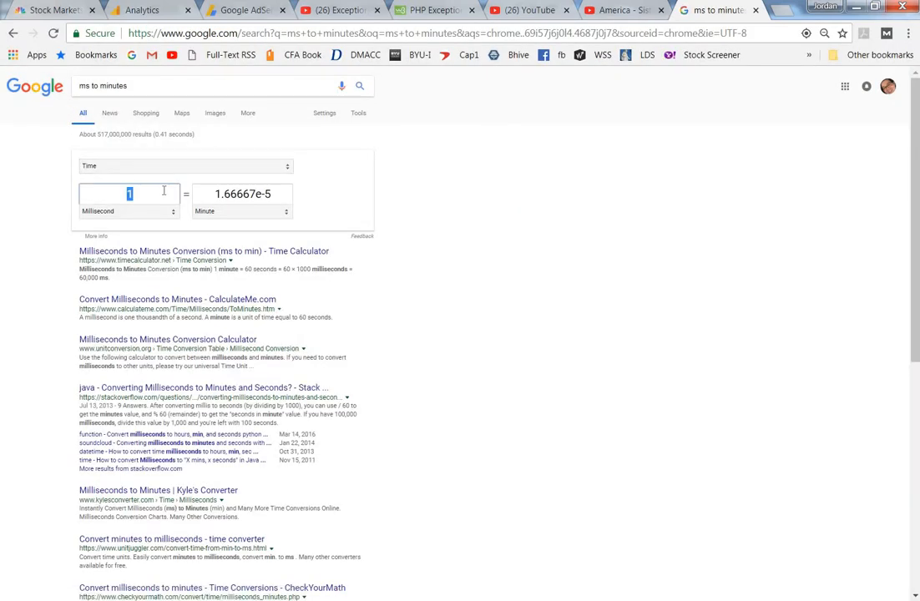
key("ctrl+v")
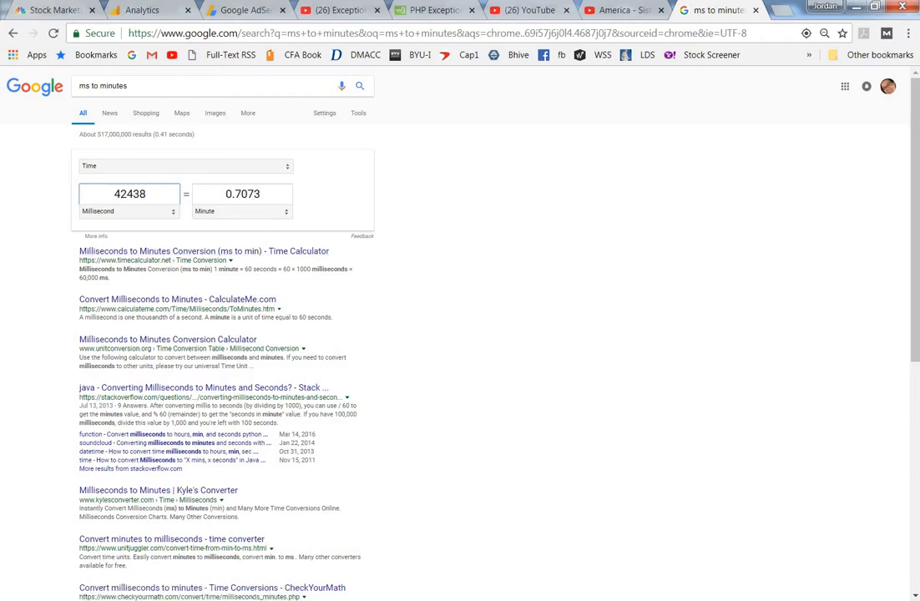
left_click(76, 302)
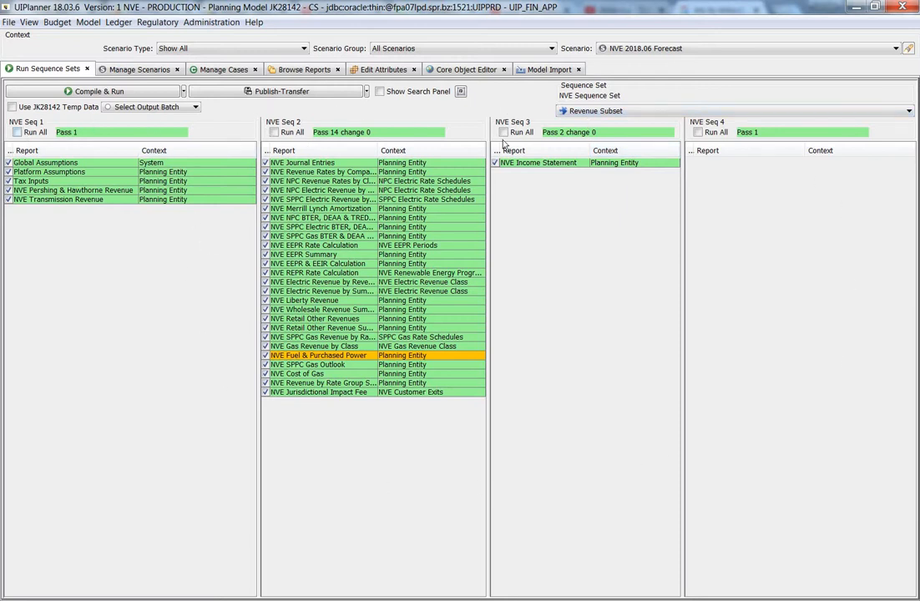
Back in UIPlanner, select Select Sequence SubSet and scroll through the full NVE Seq 2 report list
left_click(641, 112)
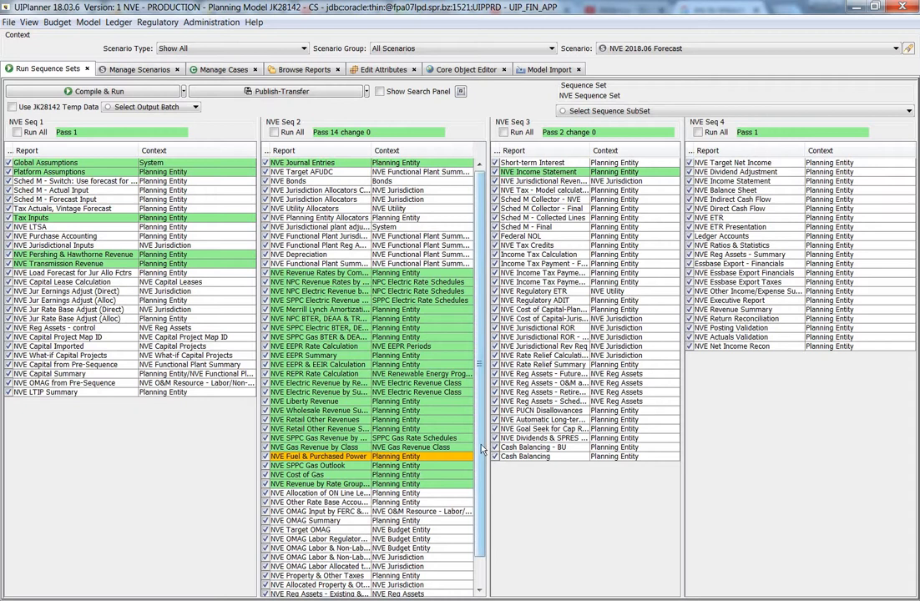
scroll(481, 502, "down", 1)
scroll(481, 501, "up", 1)
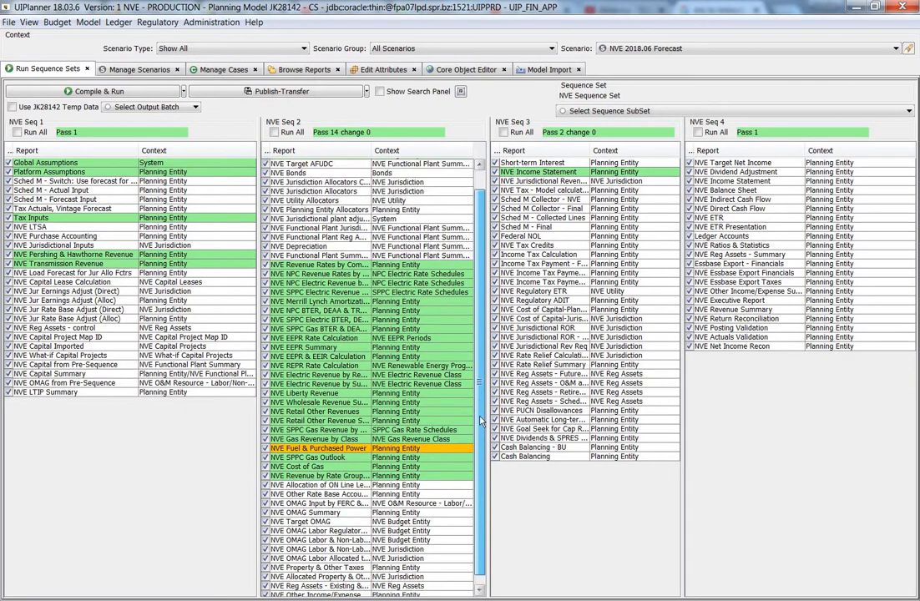